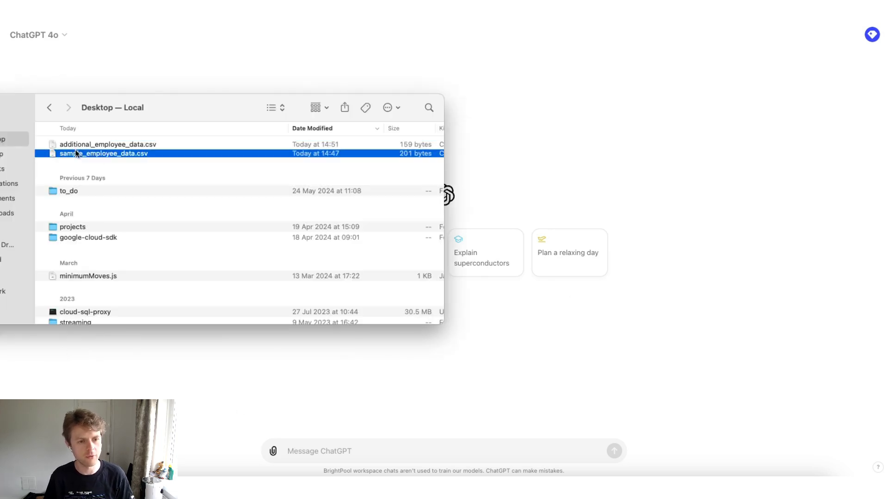
# Attach additional_employee_data.csv and sample_employee_data.csv together to a new ChatGPT message.
pyautogui.keyDown('shift'); pyautogui.click(89, 145); pyautogui.keyUp('shift')
pyautogui.moveTo(89, 146); pyautogui.dragTo(378, 441)
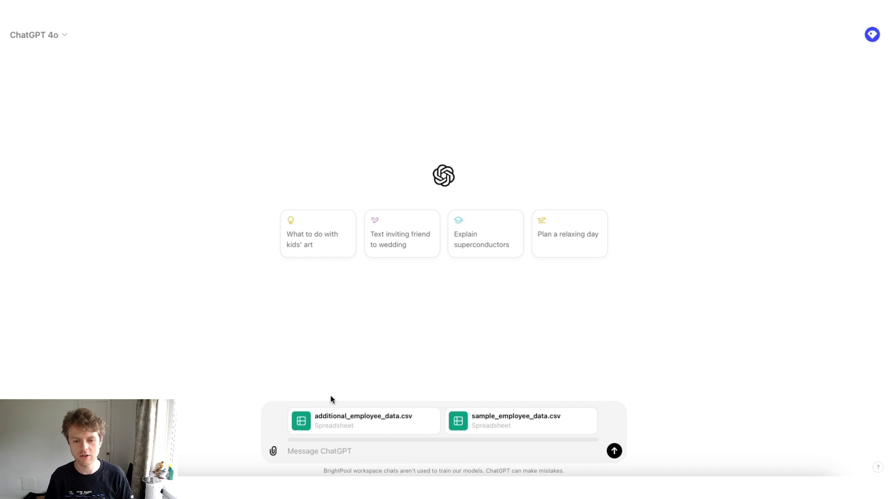
# Send both CSV files, then expand the loading code and highlight both read_csv file paths.
pyautogui.click(621, 452)
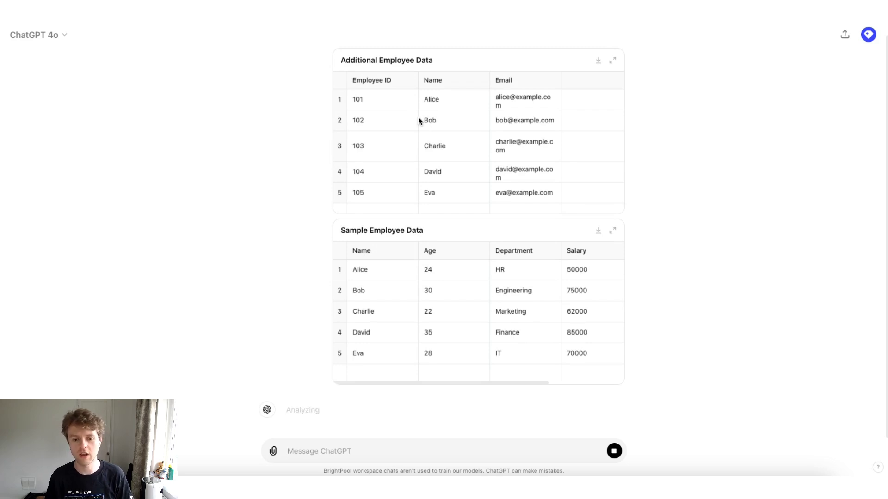
pyautogui.click(317, 412)
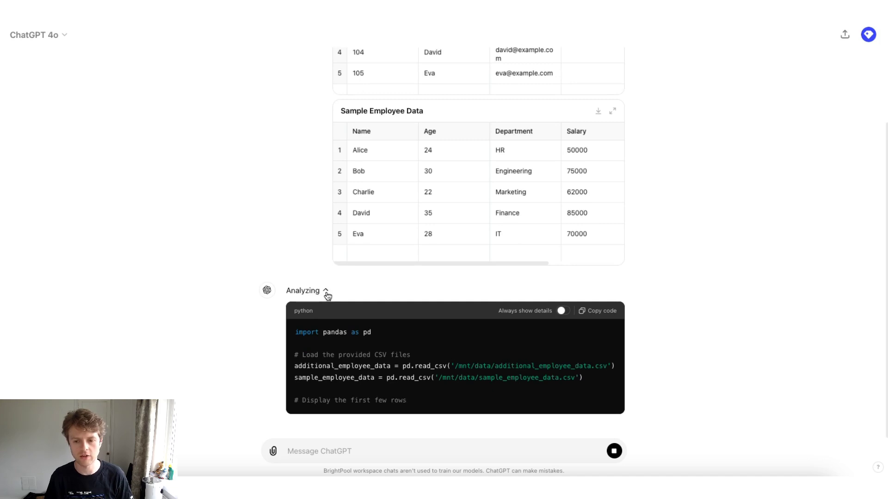
pyautogui.moveTo(495, 352); pyautogui.dragTo(614, 354)
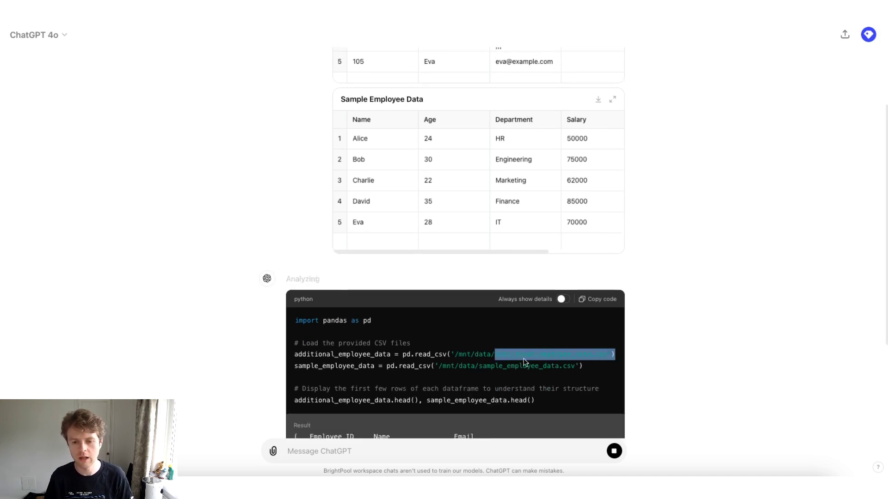
pyautogui.moveTo(479, 245); pyautogui.dragTo(582, 246)
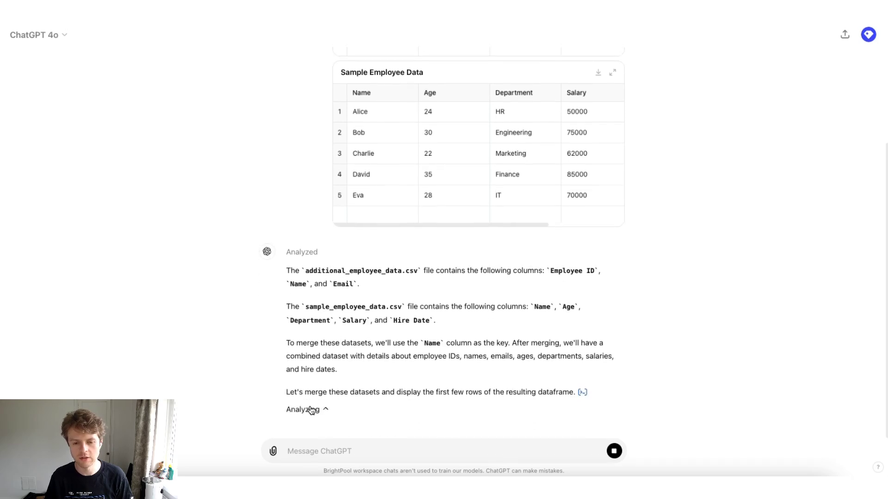
# Expand the merge code and view the Merged Employee Data table full-screen, then collapse it back.
pyautogui.click(305, 409)
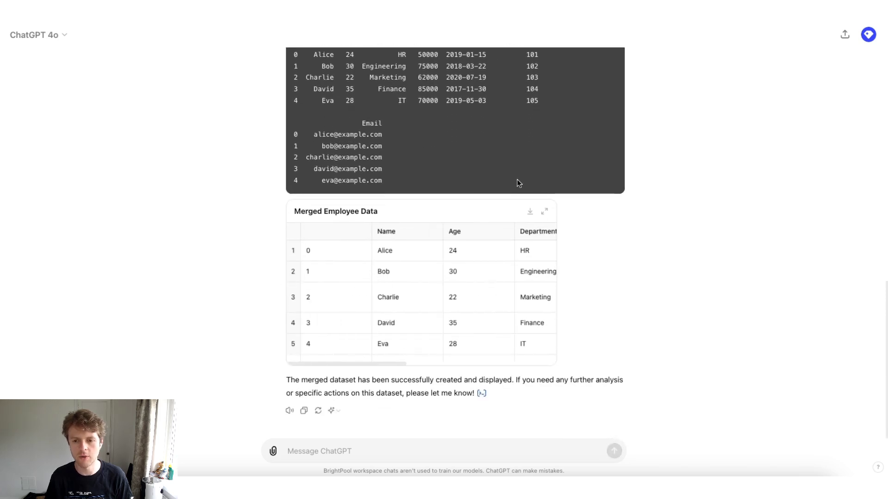
pyautogui.click(545, 212)
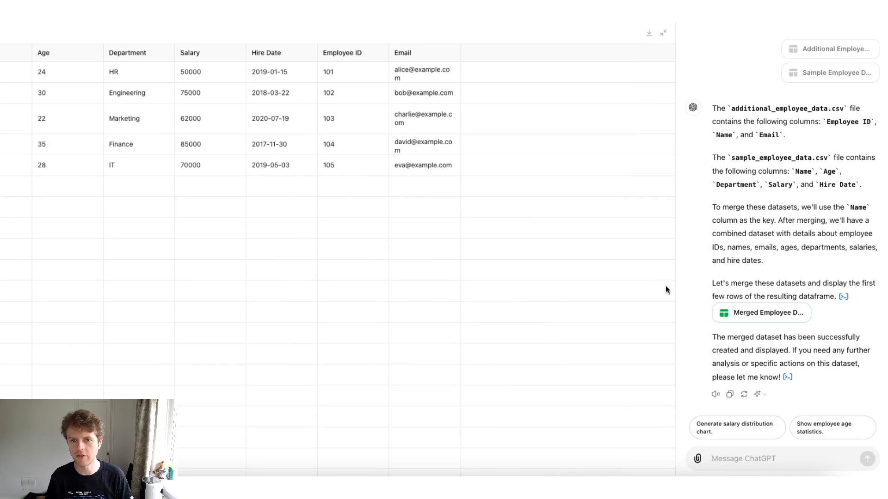
pyautogui.click(663, 32)
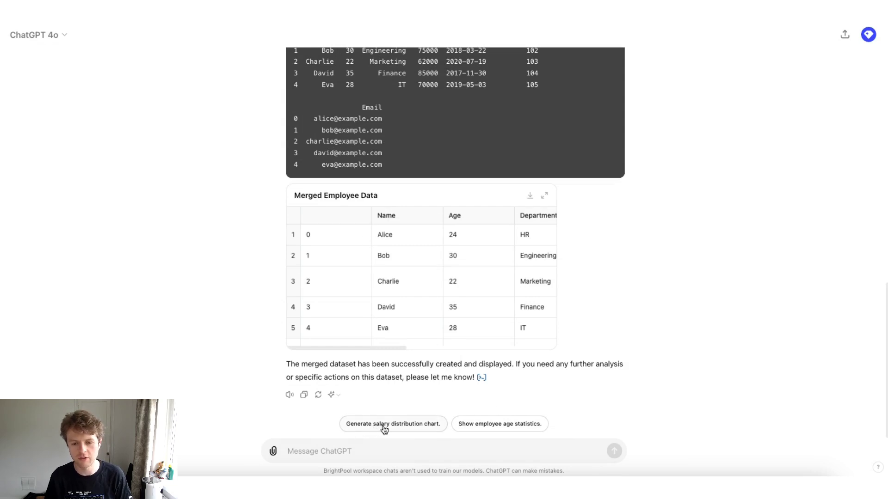
# Request 'Generate salary distribution chart.' and review, then hide, the histogram plotting code.
pyautogui.click(383, 425)
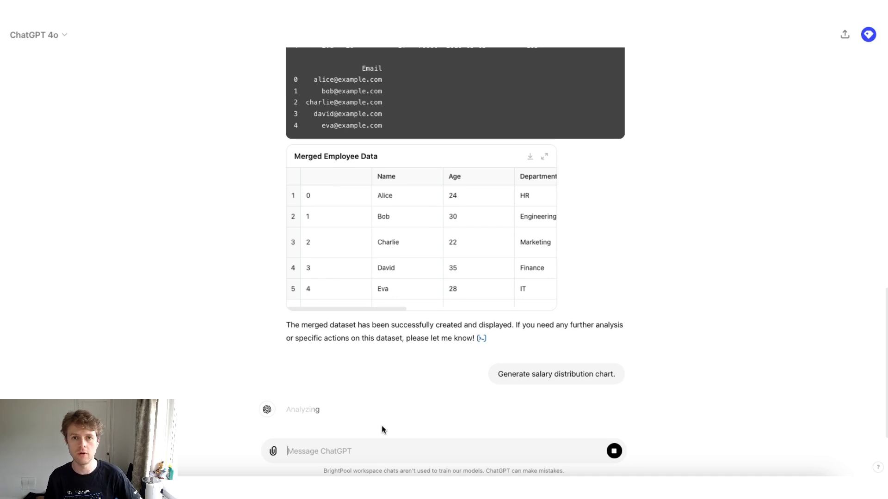
pyautogui.click(297, 409)
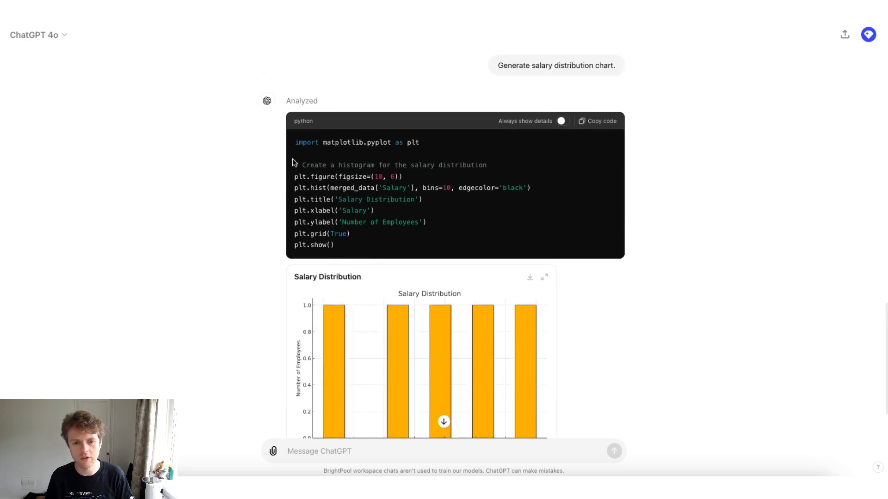
pyautogui.moveTo(295, 141); pyautogui.dragTo(364, 250)
pyautogui.click(365, 251)
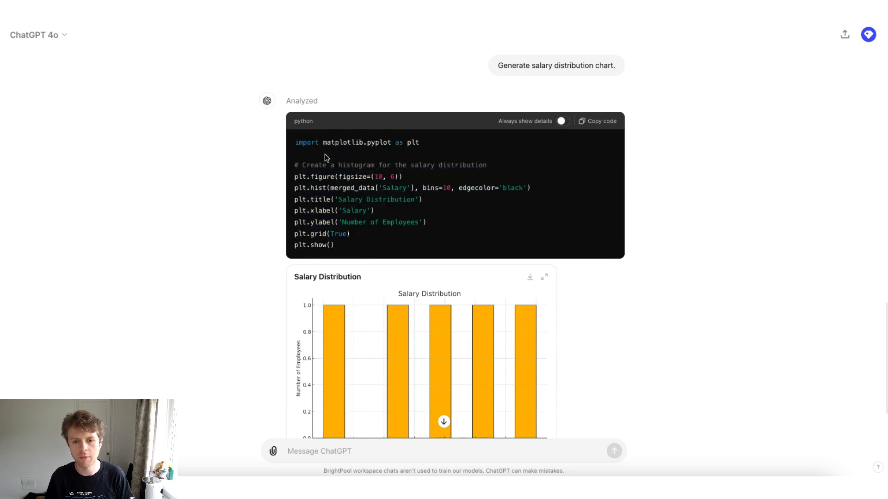
pyautogui.click(324, 102)
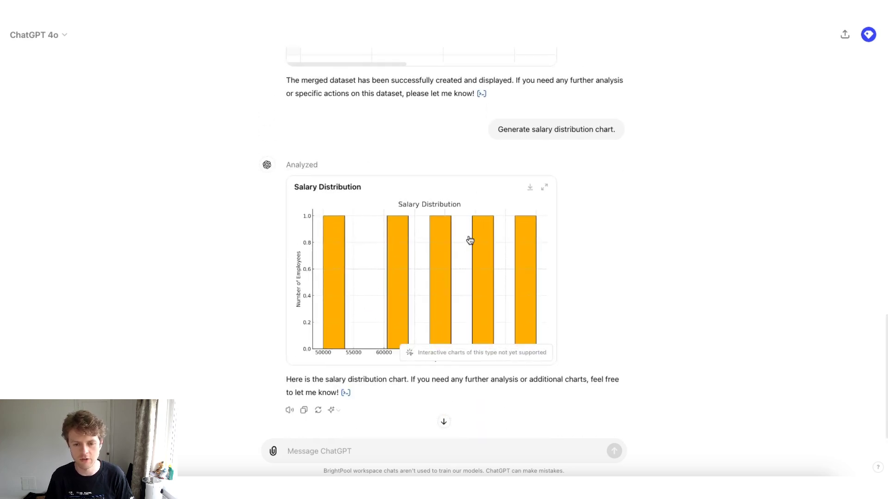
pyautogui.moveTo(287, 380); pyautogui.dragTo(323, 393)
pyautogui.scroll(2, 338, 305)
pyautogui.scroll(5, 338, 305)
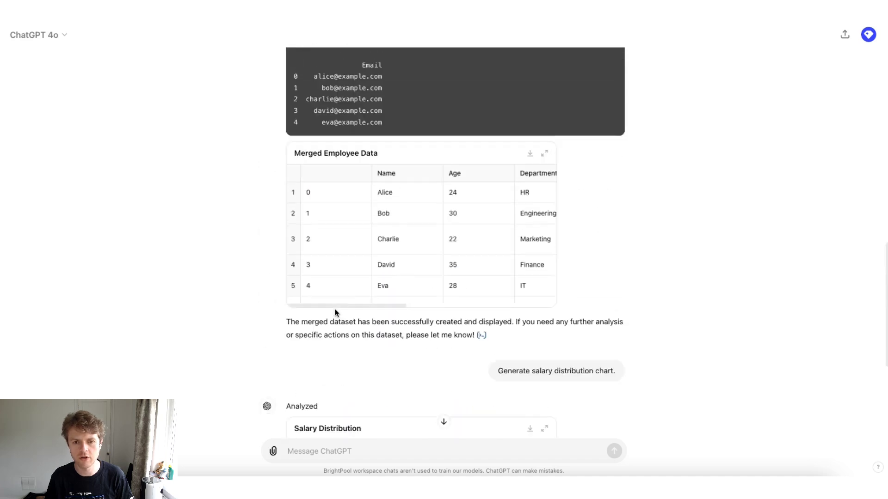
pyautogui.hscroll(2, 289, 200)
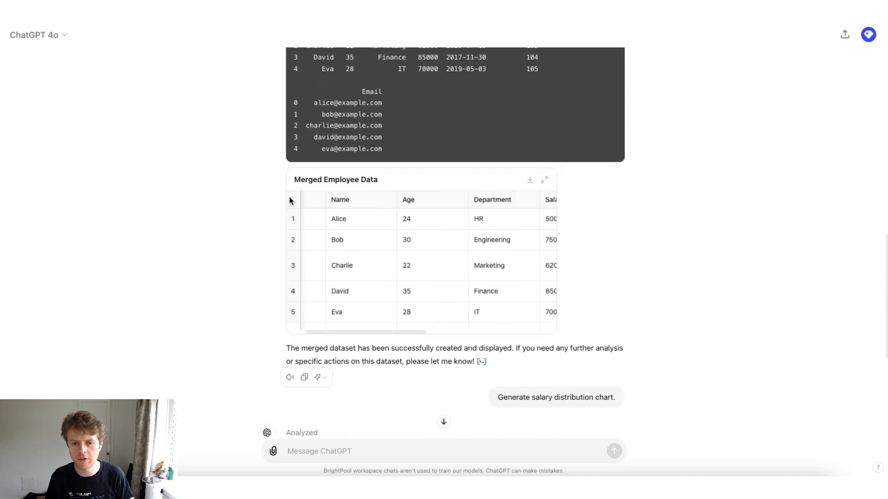
pyautogui.scroll(-4, 289, 201)
# Ask ChatGPT 'What is the mean age?'.
pyautogui.click(318, 452)
pyautogui.write('What ')
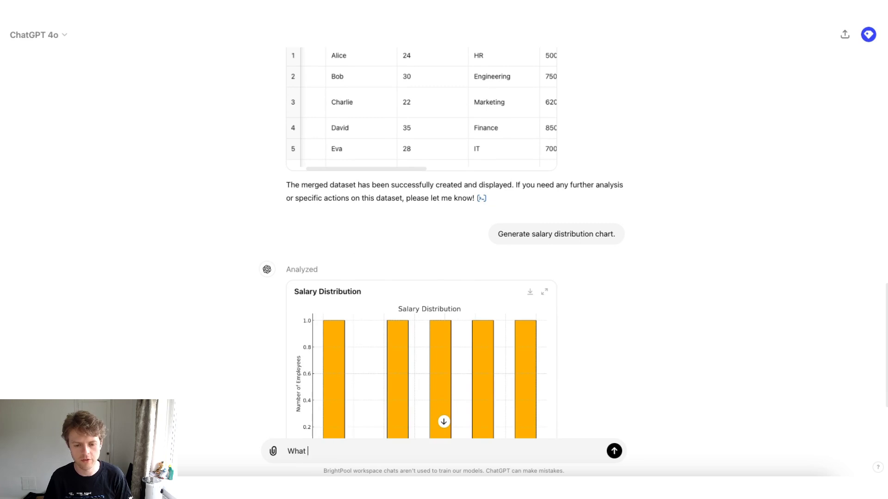
pyautogui.write('is the mean age?')
pyautogui.press('Return')
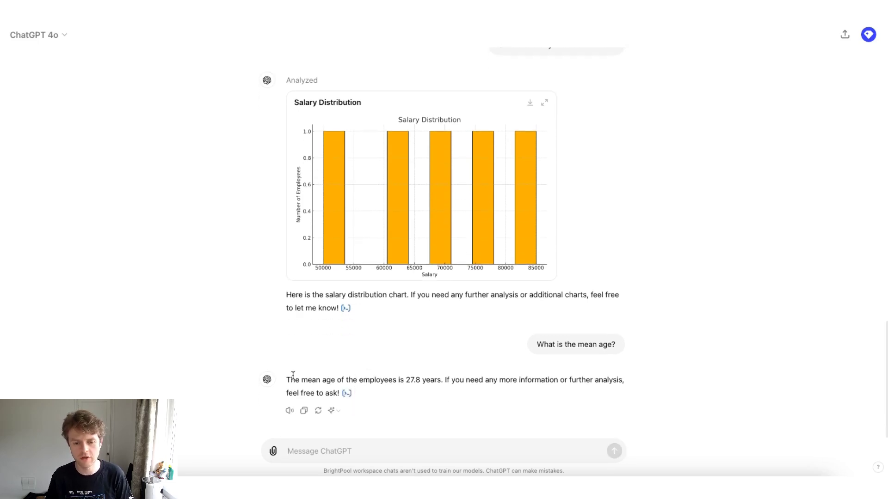
# Inspect the analysis code computing merged_data's 'Age' mean(), then close the details.
pyautogui.moveTo(405, 364); pyautogui.dragTo(442, 364)
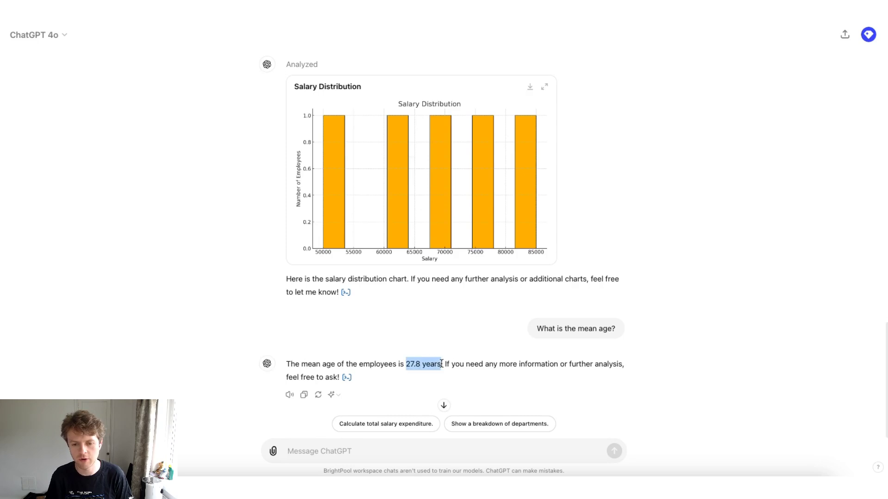
pyautogui.click(346, 378)
pyautogui.moveTo(269, 245); pyautogui.dragTo(445, 248)
pyautogui.doubleClick(313, 257)
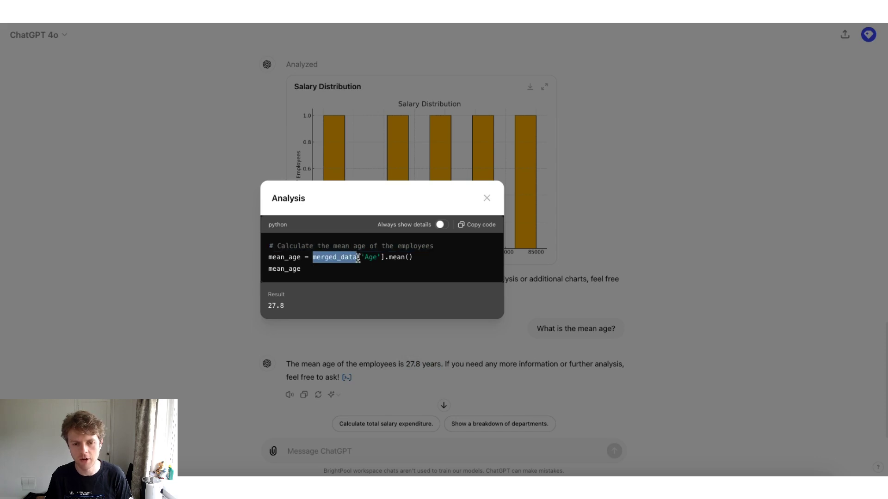
pyautogui.moveTo(361, 257); pyautogui.dragTo(391, 257)
pyautogui.moveTo(389, 257); pyautogui.dragTo(418, 261)
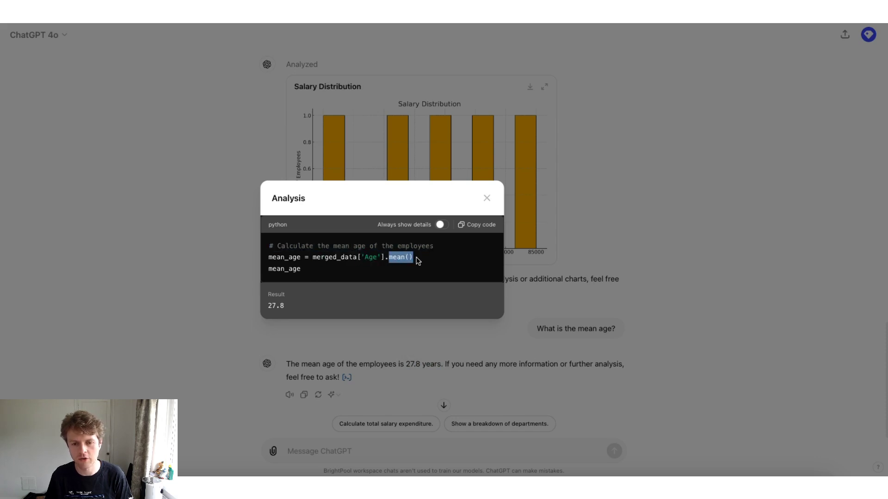
pyautogui.click(486, 198)
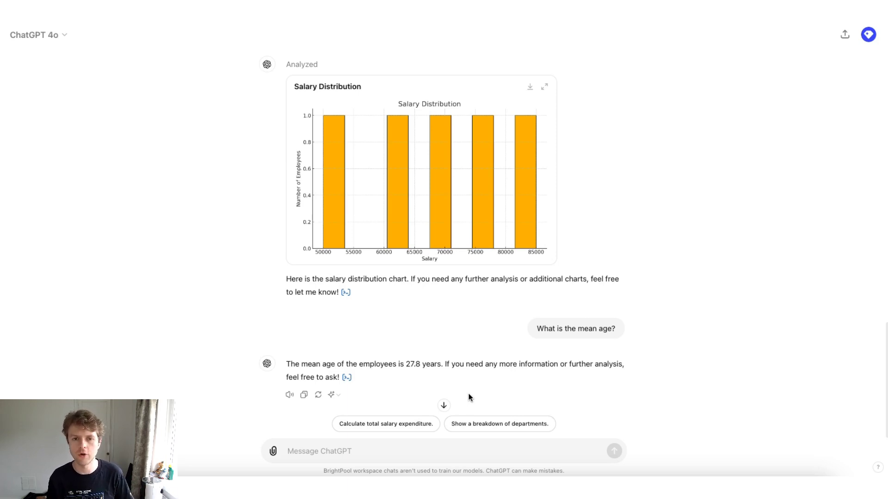
# Save the salary chart to the Desktop as output.png and open it in a smaller preview beside the chat.
pyautogui.click(531, 88)
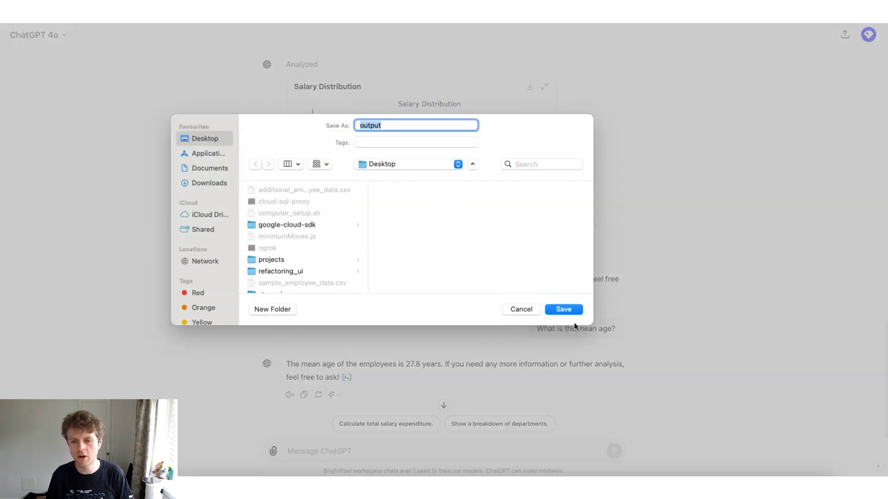
pyautogui.click(565, 310)
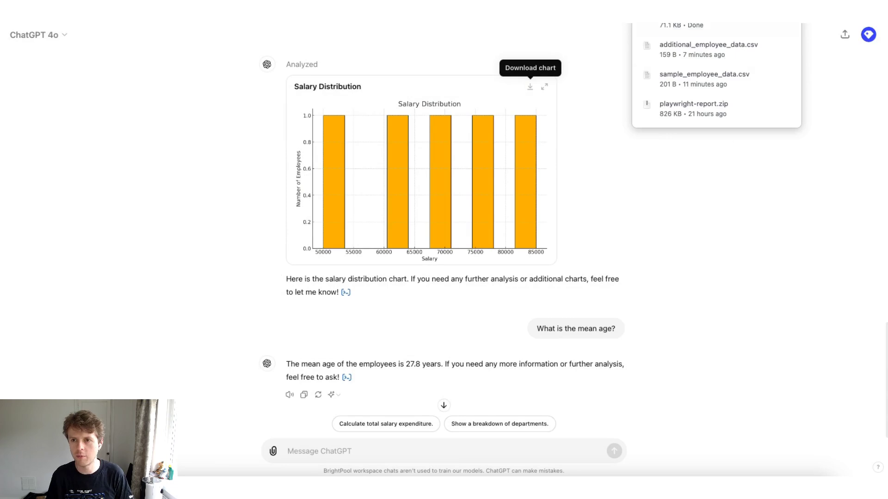
pyautogui.click(678, 28)
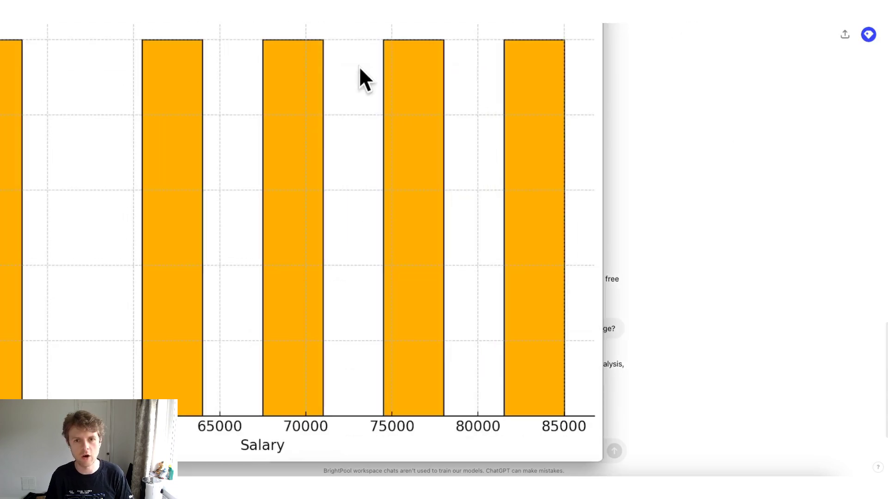
pyautogui.moveTo(601, 24); pyautogui.dragTo(259, 238)
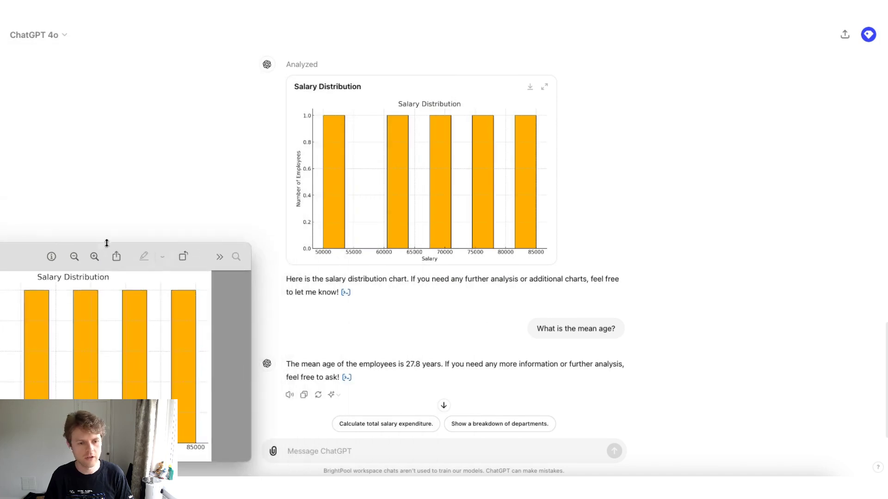
pyautogui.moveTo(128, 240); pyautogui.dragTo(331, 184)
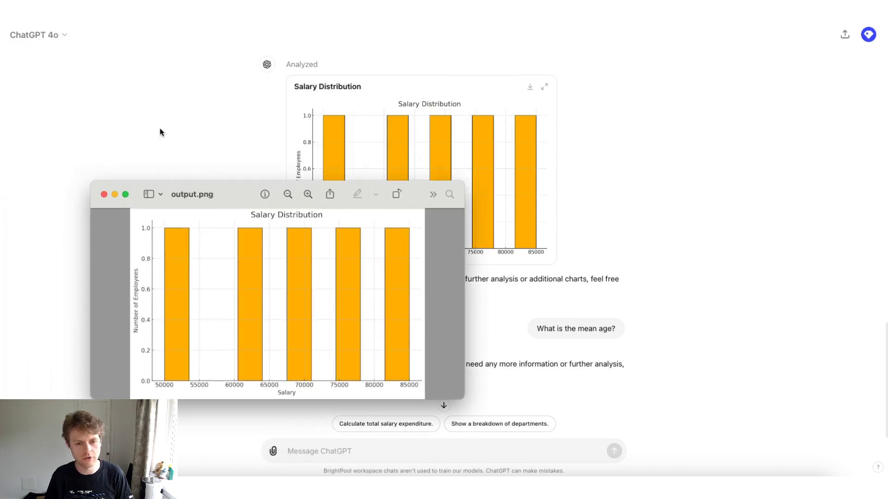
pyautogui.click(104, 195)
pyautogui.scroll(7, 321, 224)
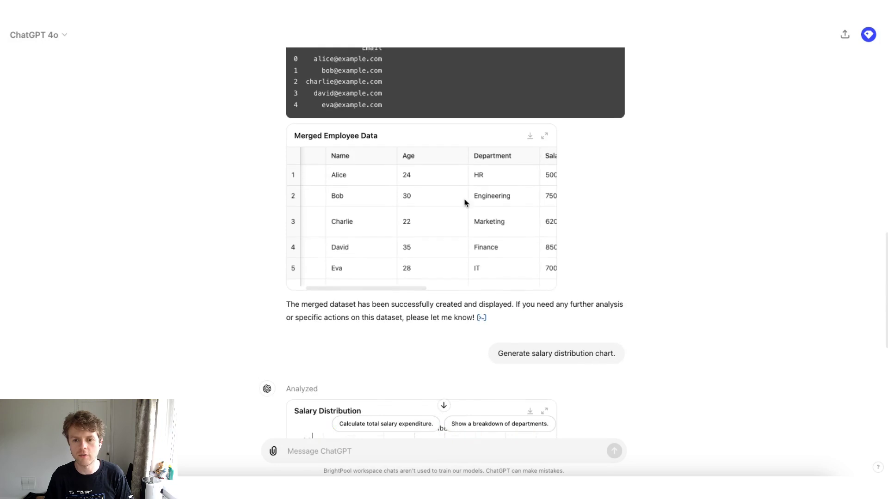
pyautogui.hscroll(4, 464, 200)
pyautogui.hscroll(3, 462, 185)
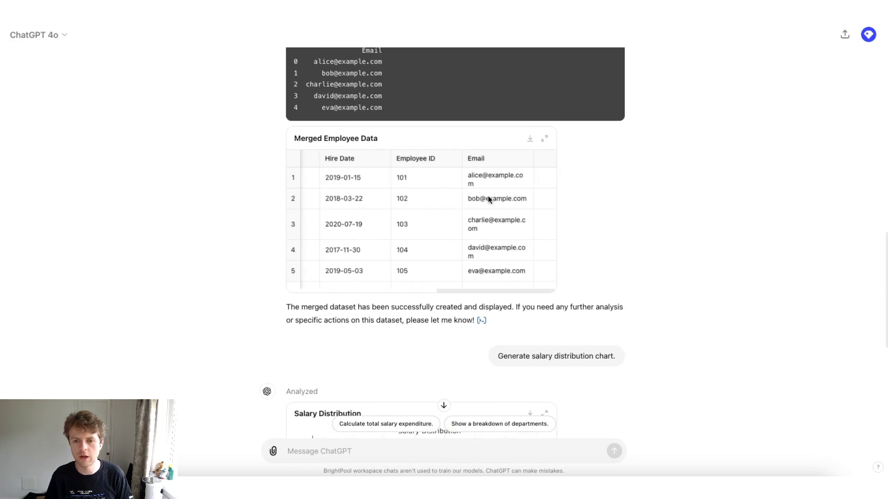
pyautogui.hscroll(-7, 461, 271)
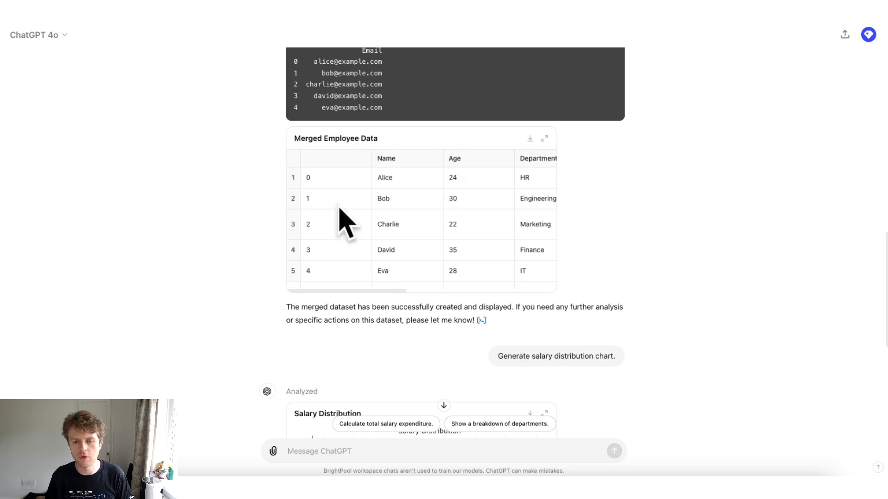
pyautogui.hscroll(3, 351, 240)
# Ask 'What is the mean salary?', get $68,400, and scroll back up to the merged table.
pyautogui.hscroll(2, 439, 217)
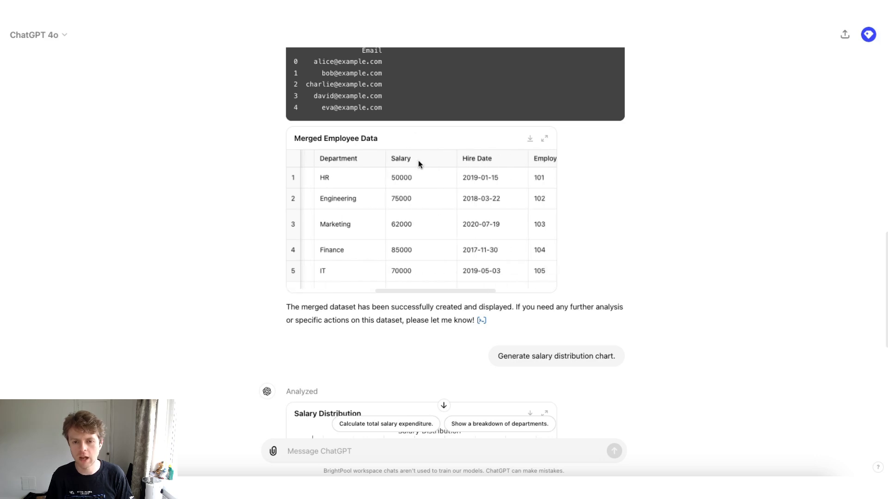
pyautogui.scroll(-8, 413, 236)
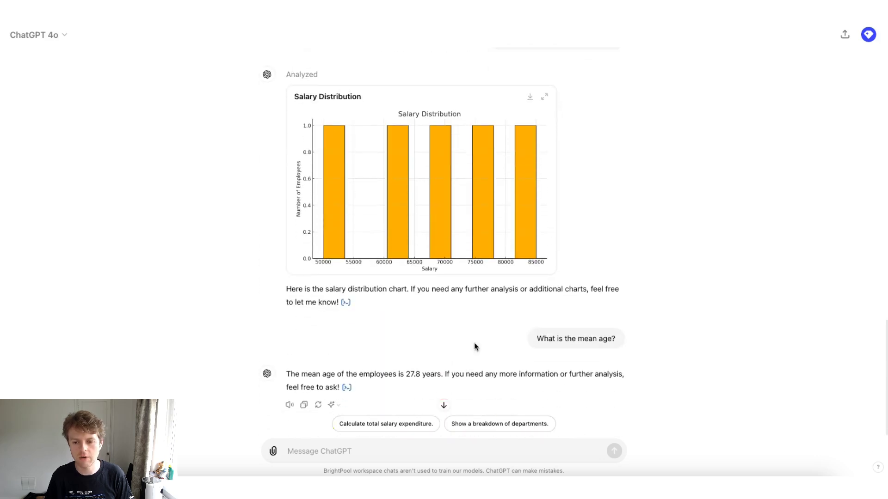
pyautogui.write('W')
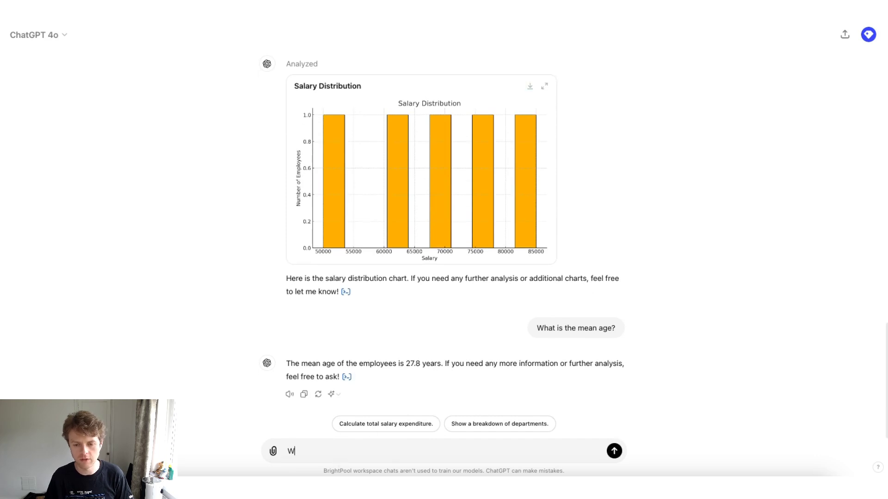
pyautogui.write('hat is the mean salary')
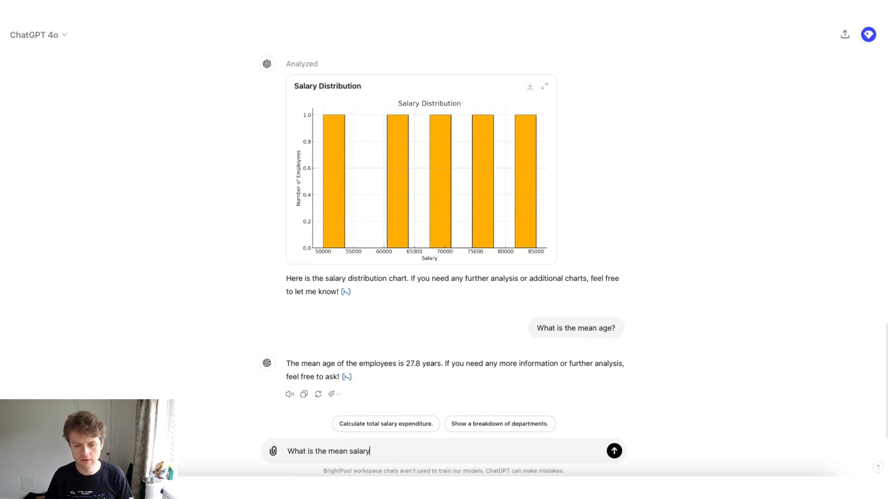
pyautogui.write('?')
pyautogui.press('Return')
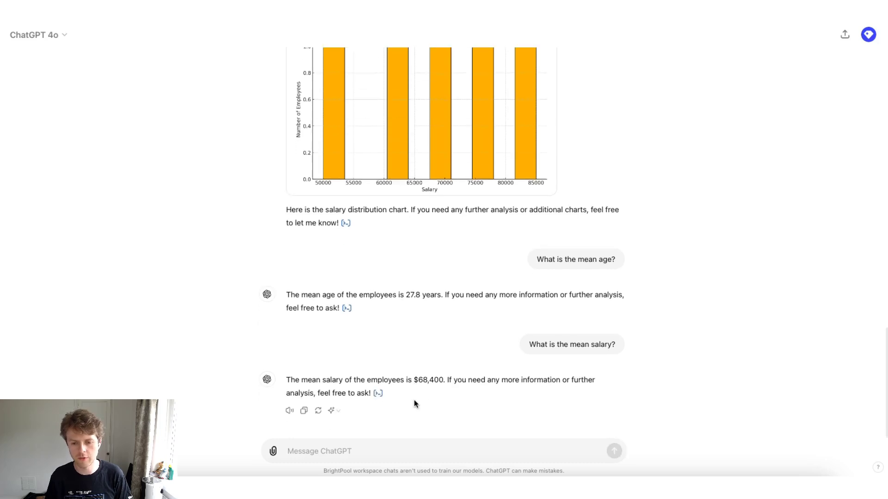
pyautogui.moveTo(414, 380); pyautogui.dragTo(448, 380)
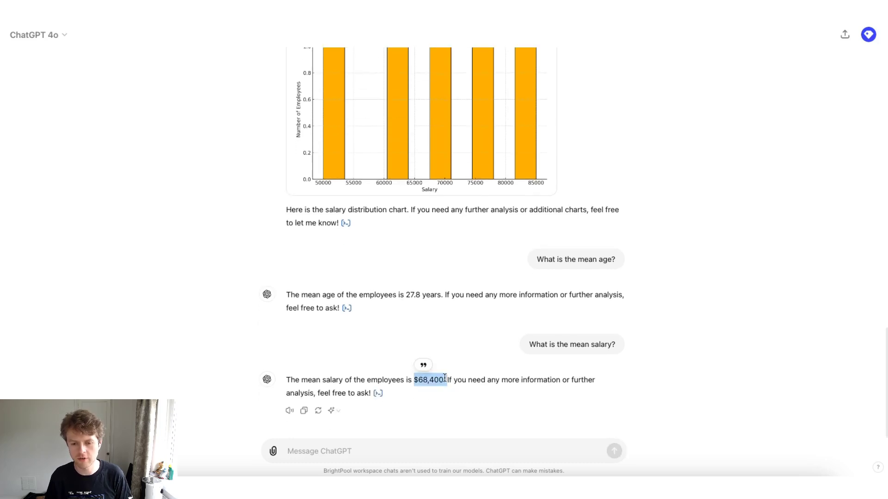
pyautogui.scroll(5, 450, 377)
pyautogui.scroll(4, 449, 376)
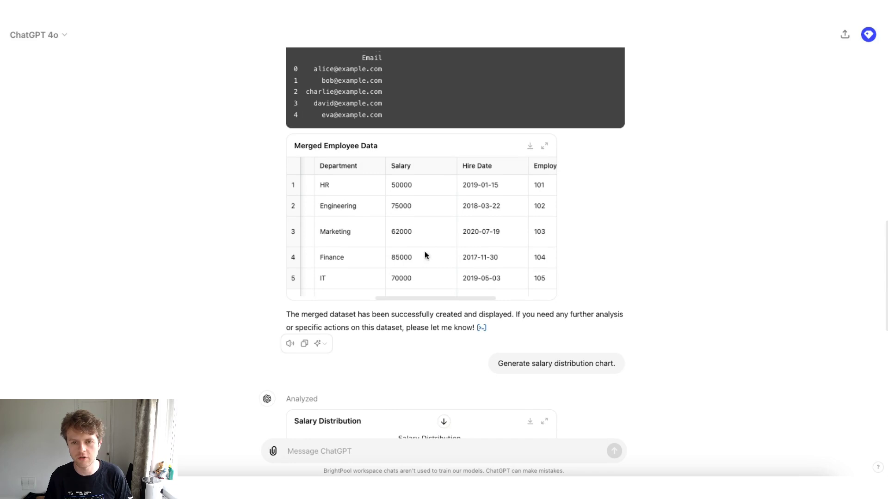
# Reference the Hire Date column of the Merged Employee Data table for the next message.
pyautogui.click(412, 166)
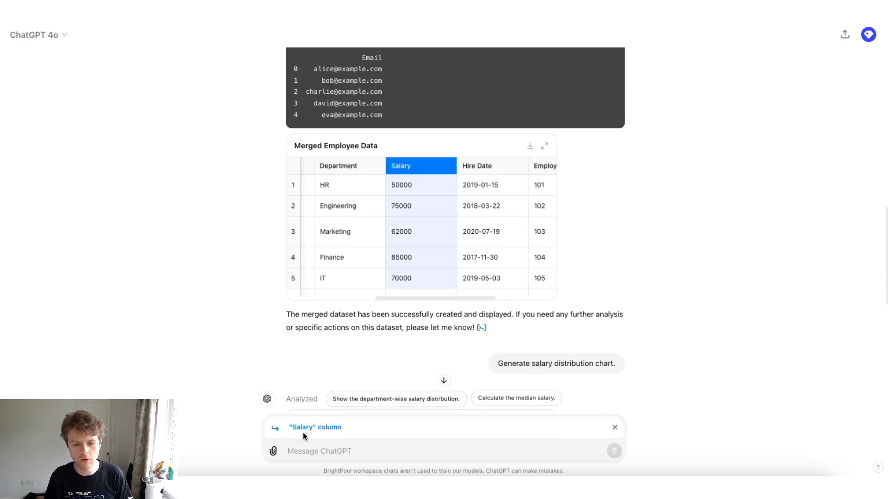
pyautogui.click(341, 168)
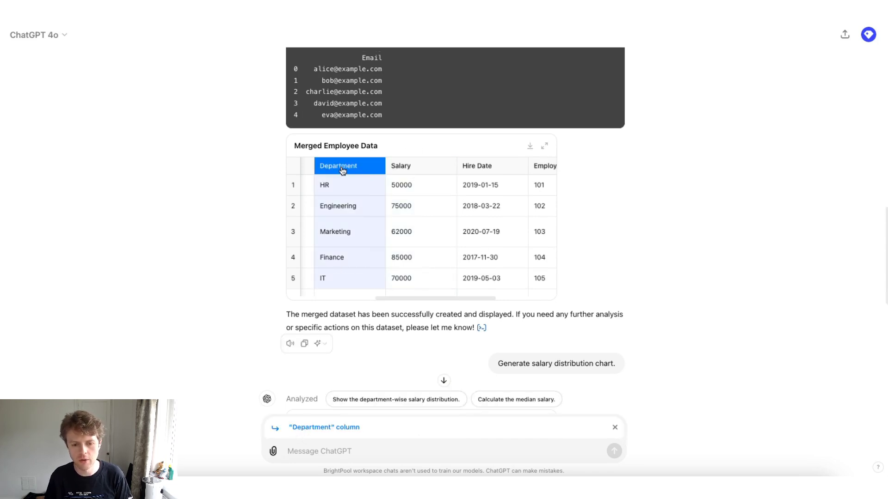
pyautogui.click(419, 167)
pyautogui.click(486, 167)
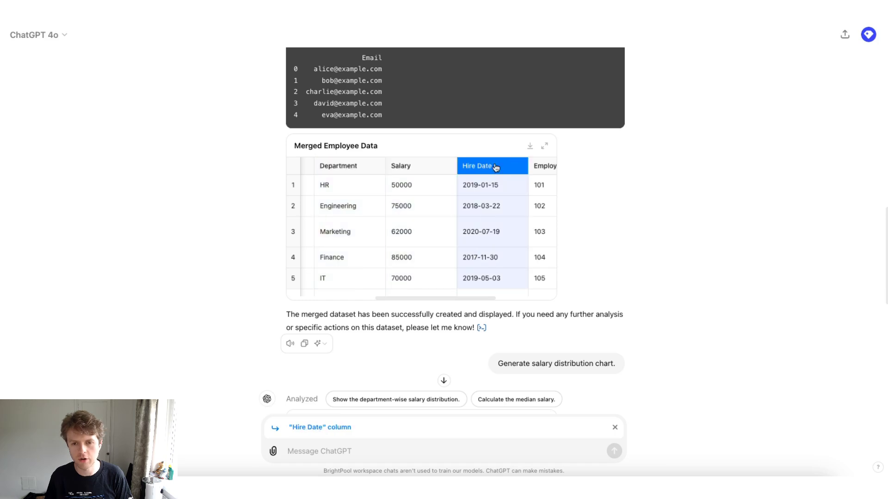
pyautogui.click(435, 169)
pyautogui.click(485, 169)
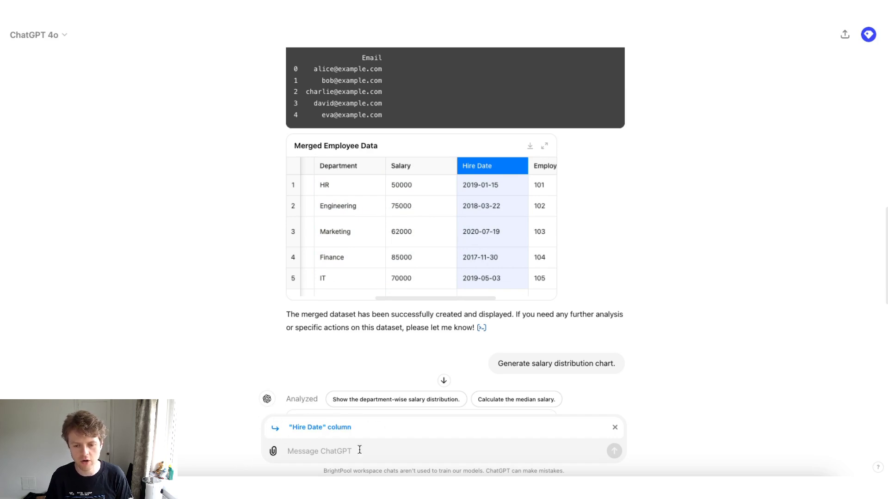
# Send the request 'Filter by this column for 2018'.
pyautogui.click(342, 457)
pyautogui.write('Filter')
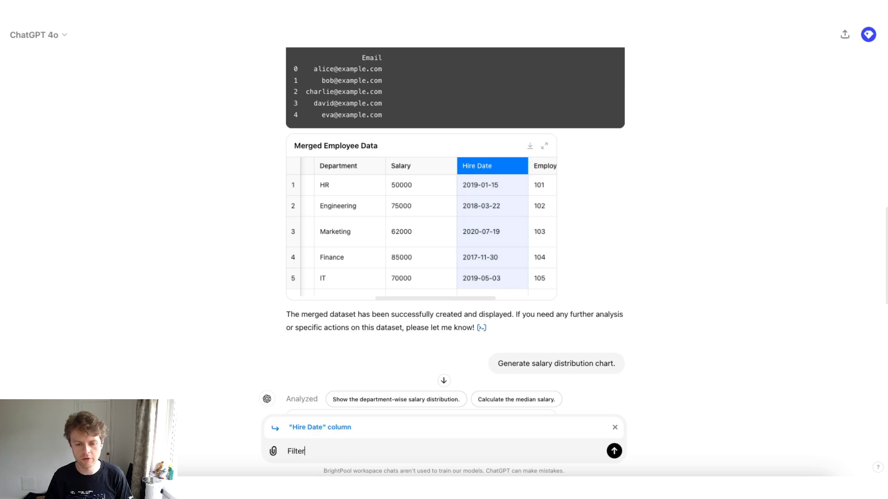
pyautogui.write(' by this column ')
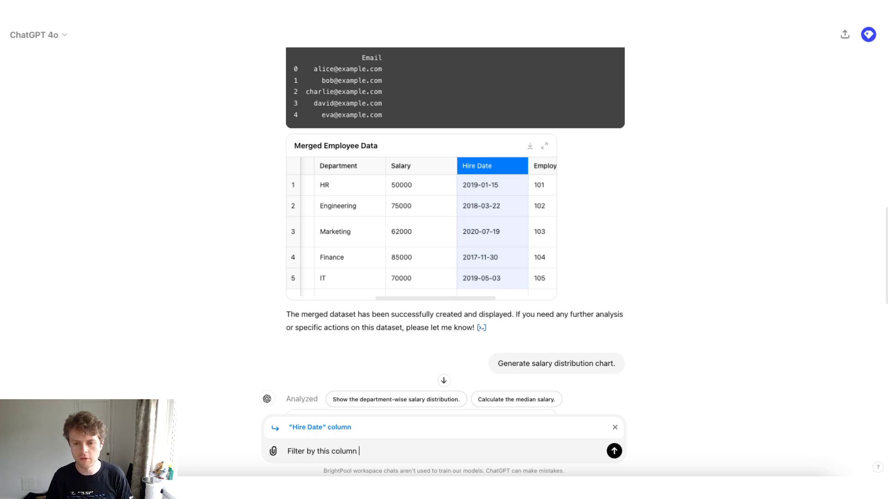
pyautogui.write('for 2018')
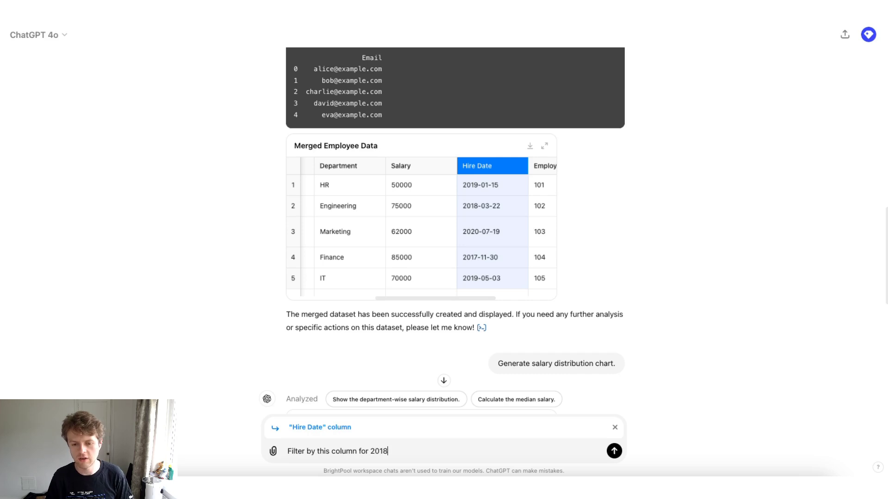
pyautogui.press('Return')
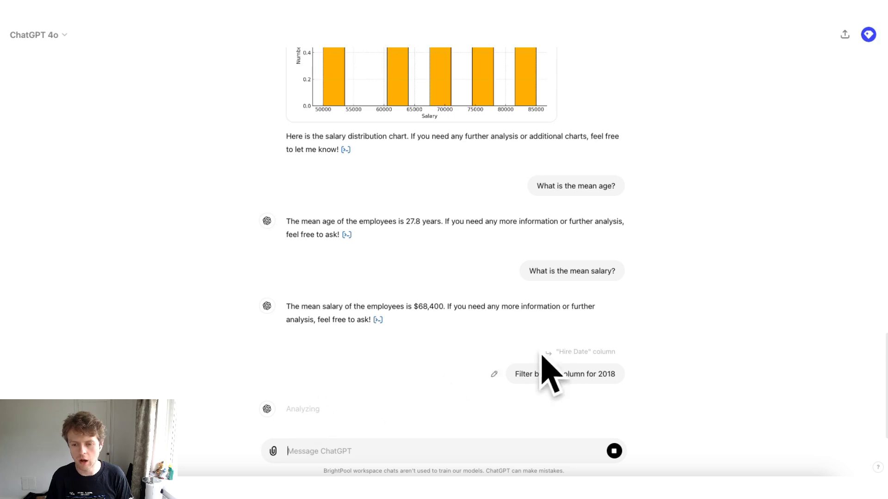
# Expand the analysis and scroll across the Employees Hired In 2018 table showing the 2018-03-22 Engineering hire.
pyautogui.click(295, 409)
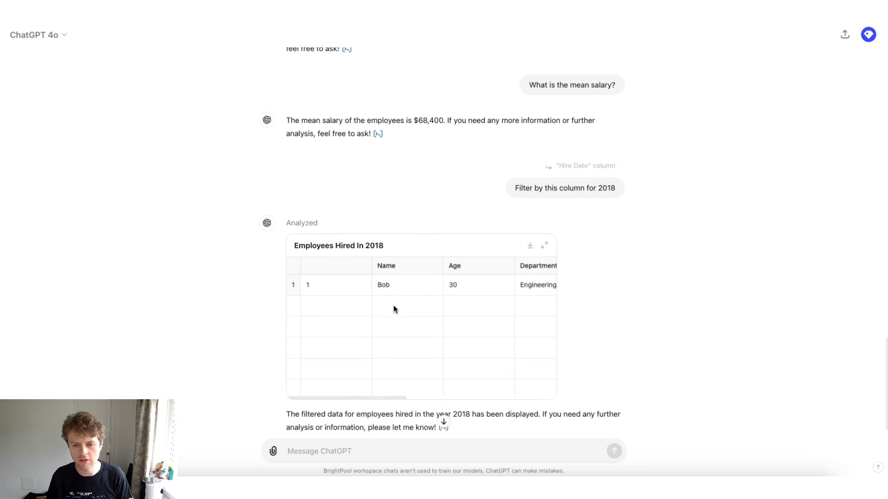
pyautogui.hscroll(5, 432, 320)
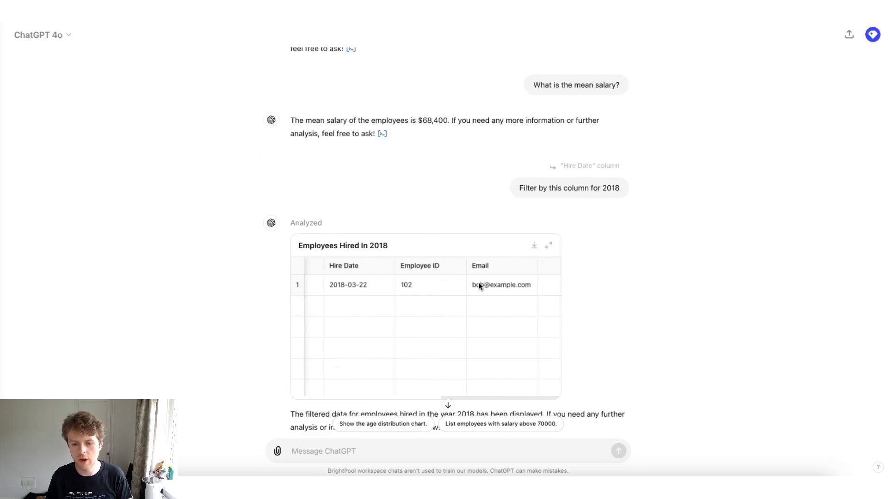
pyautogui.hscroll(-3, 518, 289)
pyautogui.hscroll(-3, 507, 290)
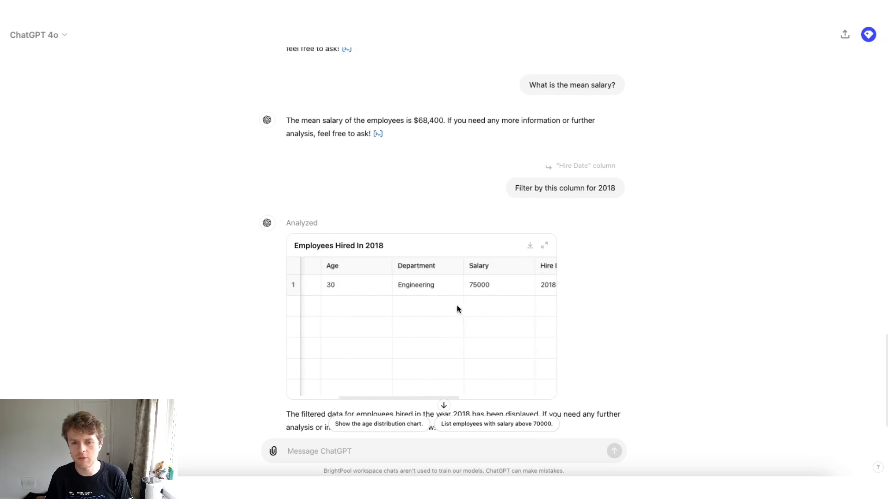
# Reference the Name, Age and Department columns of the 2018 hires table.
pyautogui.click(481, 285)
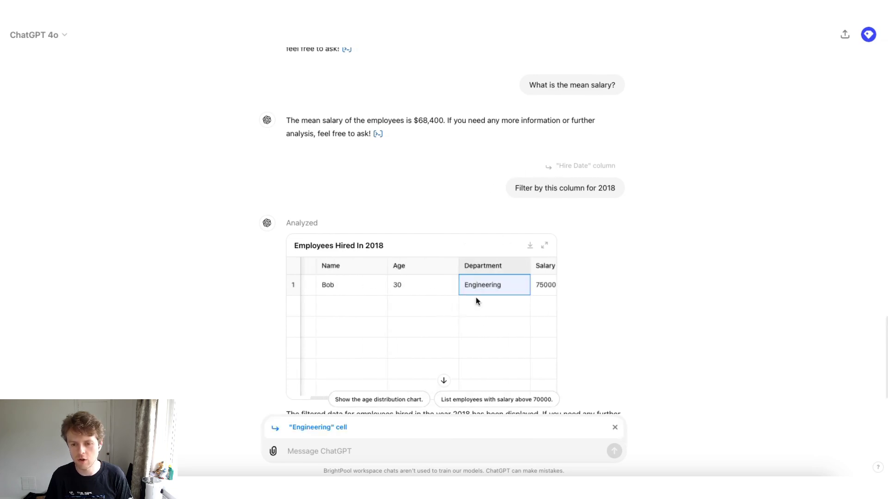
pyautogui.click(478, 303)
pyautogui.click(401, 267)
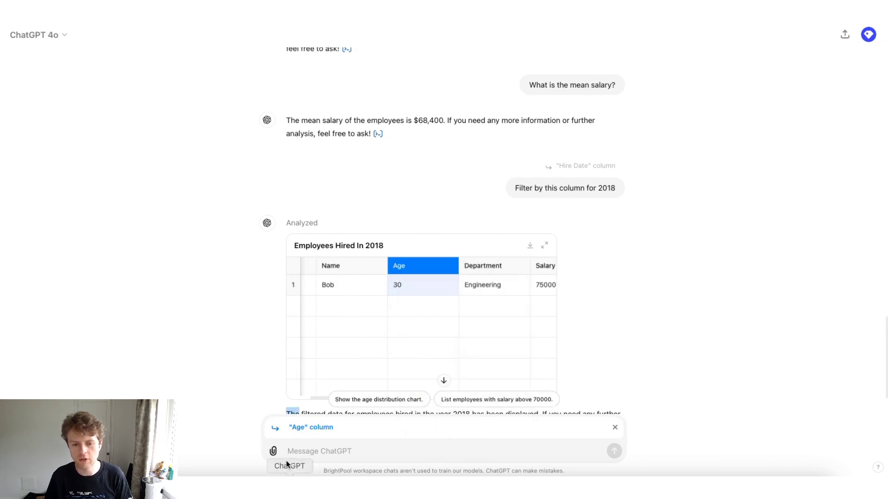
pyautogui.keyDown('shift'); pyautogui.click(343, 267); pyautogui.keyUp('shift')
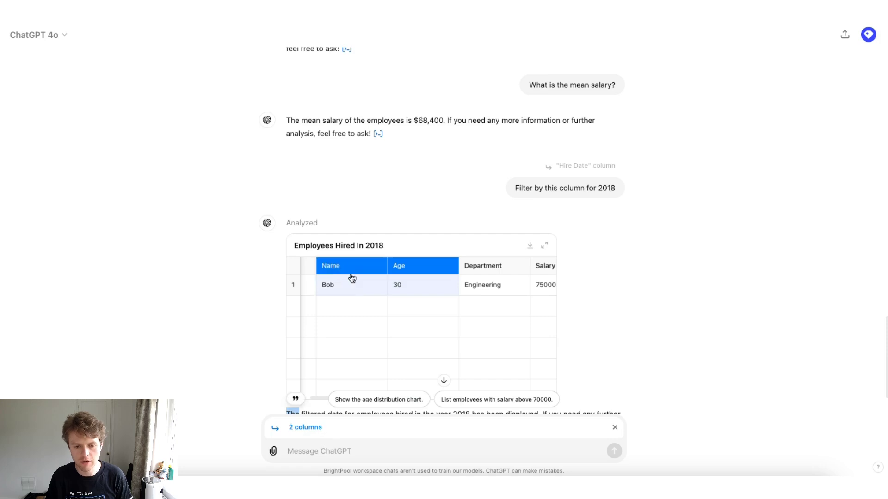
pyautogui.keyDown('shift'); pyautogui.click(478, 268); pyautogui.keyUp('shift')
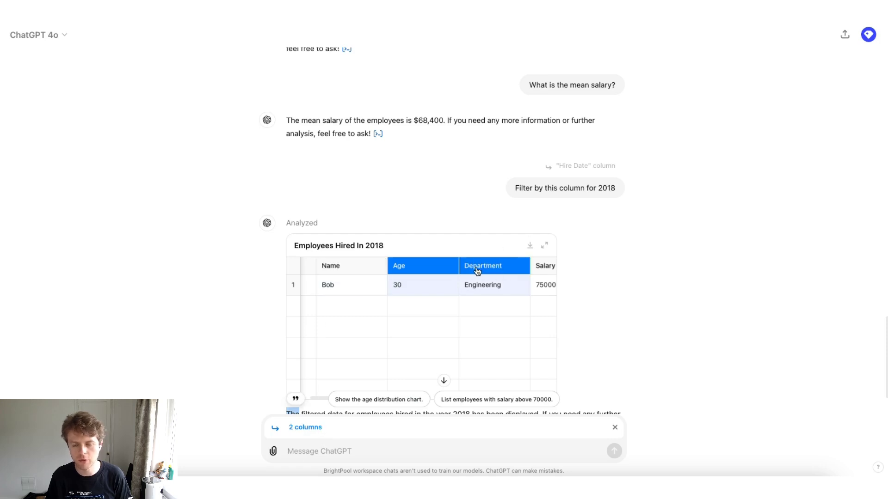
pyautogui.keyDown('shift'); pyautogui.click(364, 271); pyautogui.keyUp('shift')
pyautogui.keyDown('super'); pyautogui.click(398, 278); pyautogui.keyUp('super')
pyautogui.keyDown('super'); pyautogui.click(390, 268); pyautogui.keyUp('super')
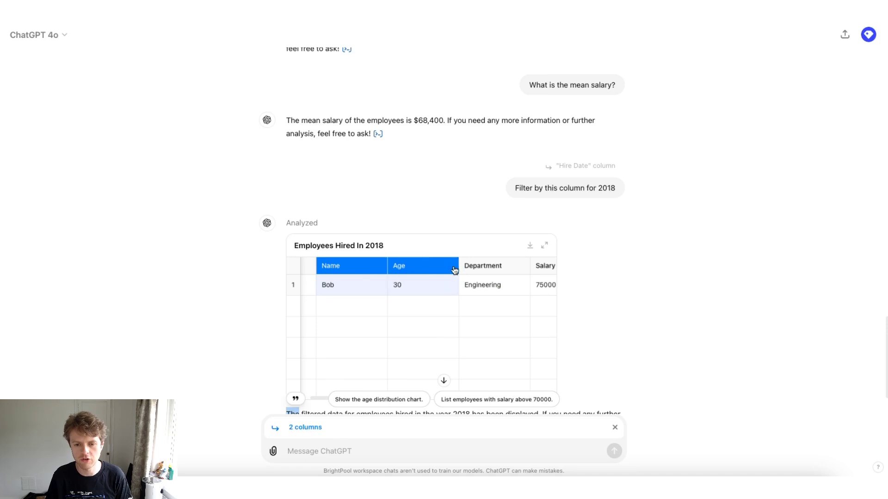
pyautogui.keyDown('super'); pyautogui.click(469, 268); pyautogui.keyUp('super')
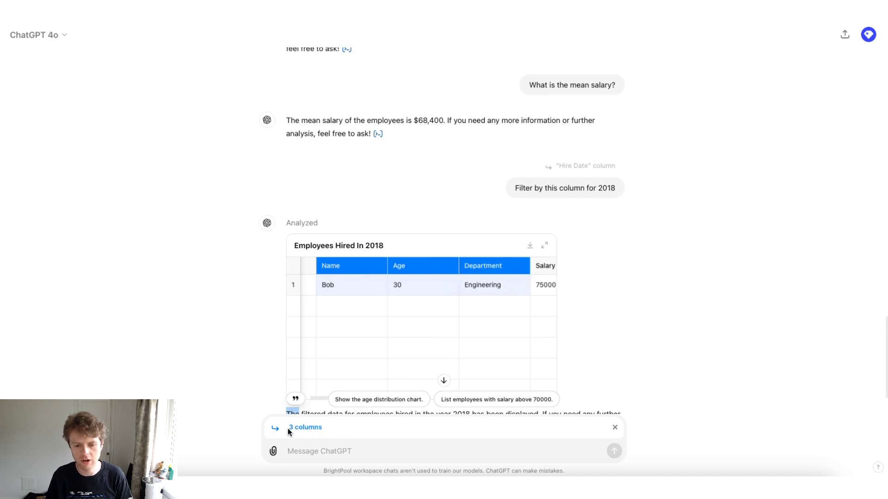
# Add the Salary and Hire Date columns so the reference reads '5 columns'.
pyautogui.moveTo(288, 428); pyautogui.dragTo(324, 427)
pyautogui.hscroll(2, 483, 272)
pyautogui.keyDown('super'); pyautogui.click(488, 272); pyautogui.keyUp('super')
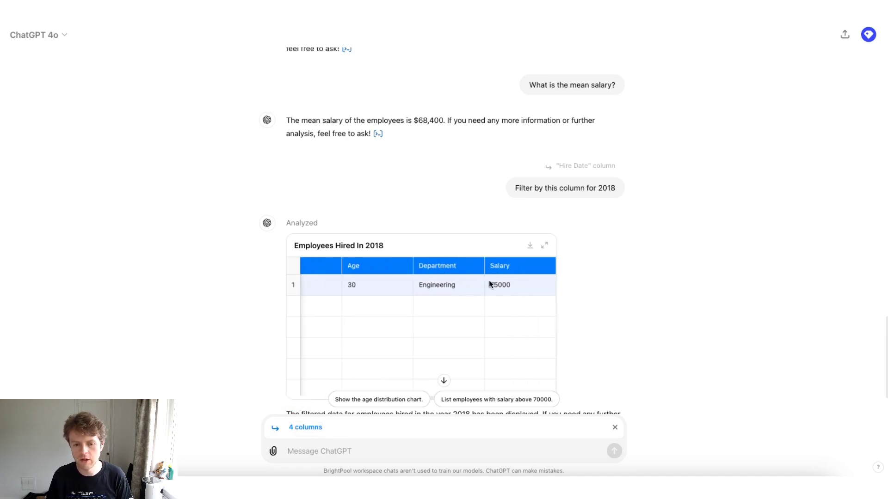
pyautogui.hscroll(4, 495, 273)
pyautogui.keyDown('super'); pyautogui.click(479, 265); pyautogui.keyUp('super')
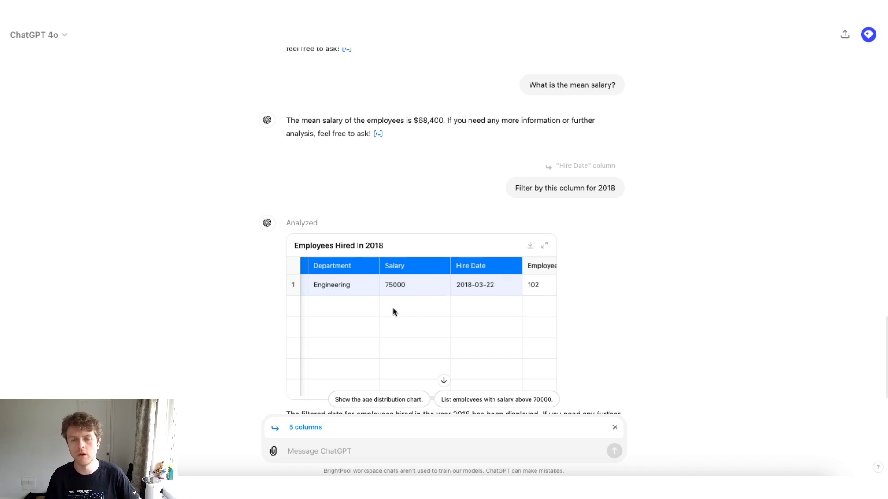
pyautogui.hscroll(3, 464, 286)
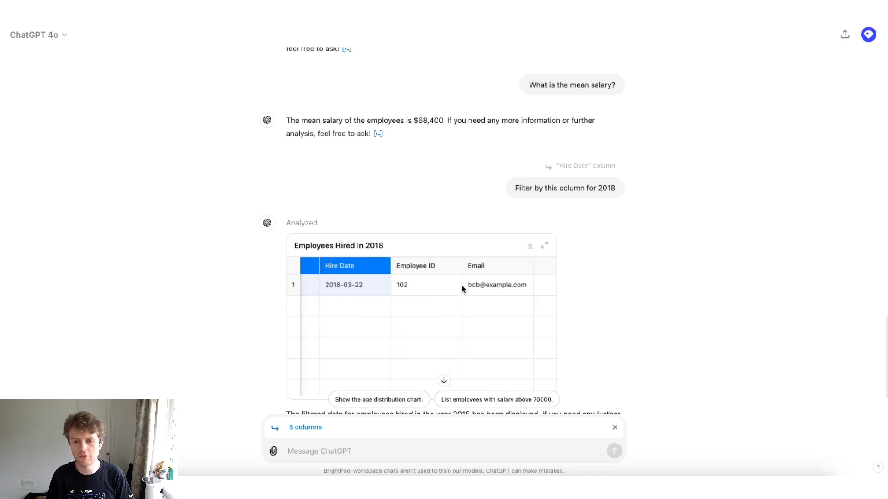
pyautogui.scroll(-2, 455, 293)
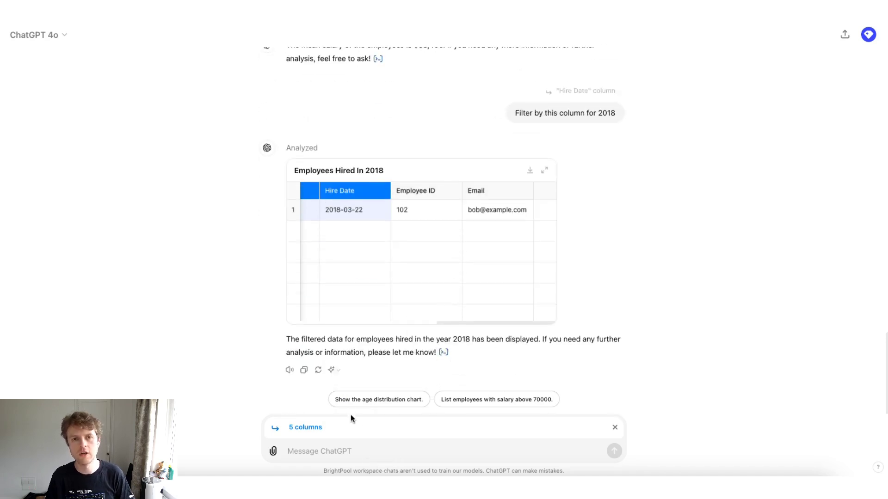